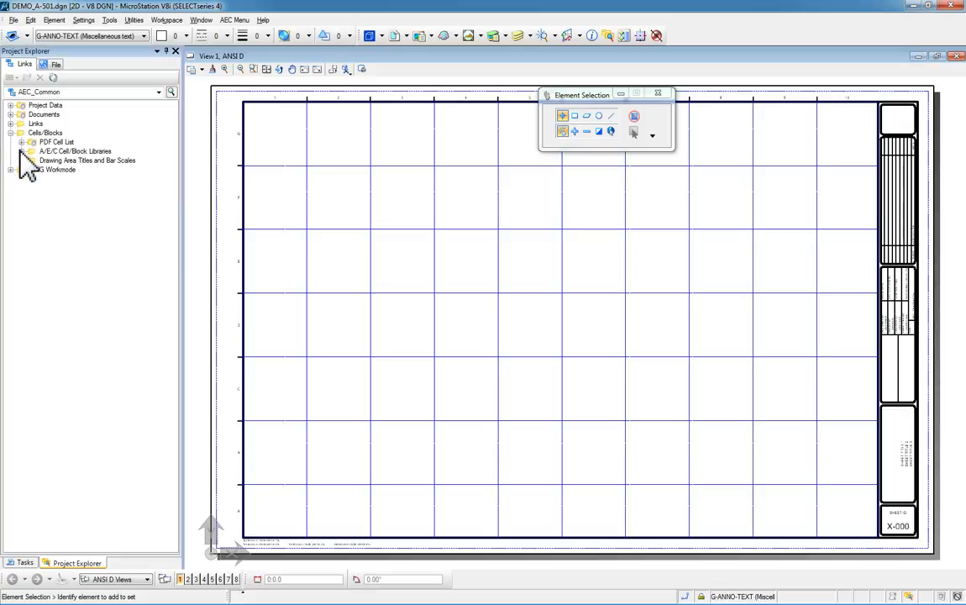
Expand the Drawing Area Titles and Bar Scales folder under Cells/Blocks in the AEC_Common links.
{"action": "left_click", "coordinate": [21, 152]}
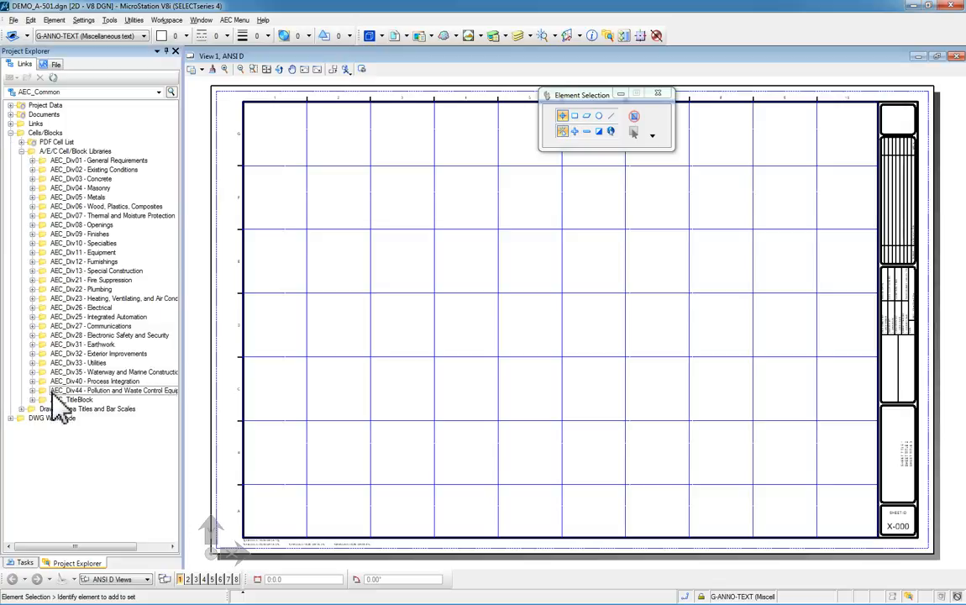
{"action": "left_click", "coordinate": [21, 151]}
{"action": "left_click", "coordinate": [21, 160]}
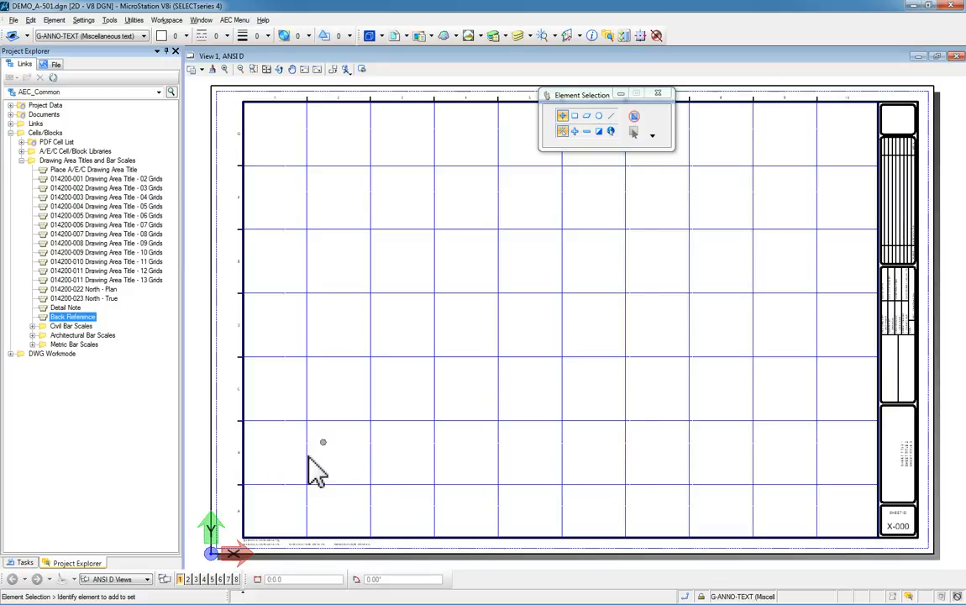
{"action": "left_click_drag", "start_coordinate": [448, 357], "coordinate": [273, 466]}
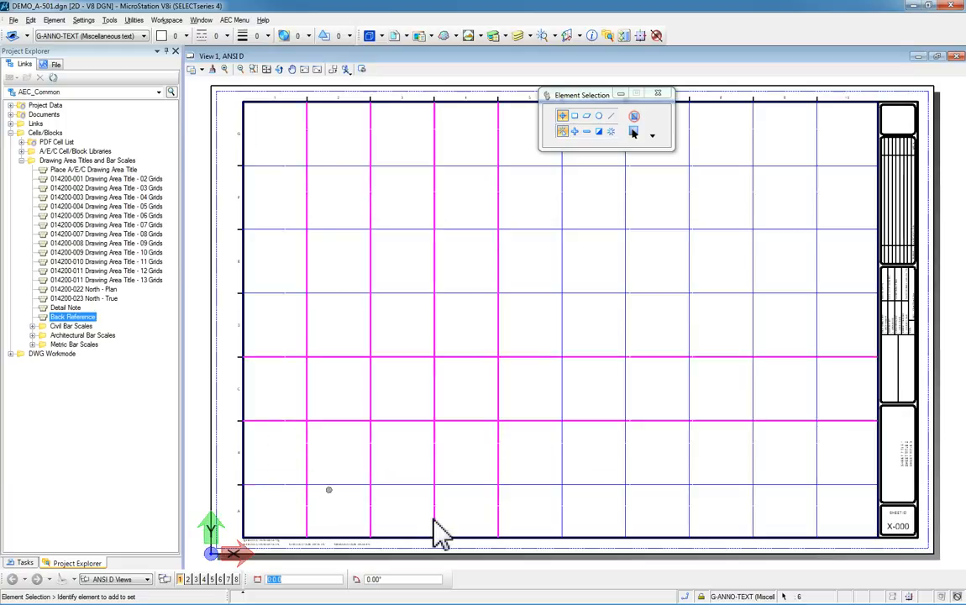
{"action": "left_click_drag", "start_coordinate": [521, 327], "coordinate": [263, 460]}
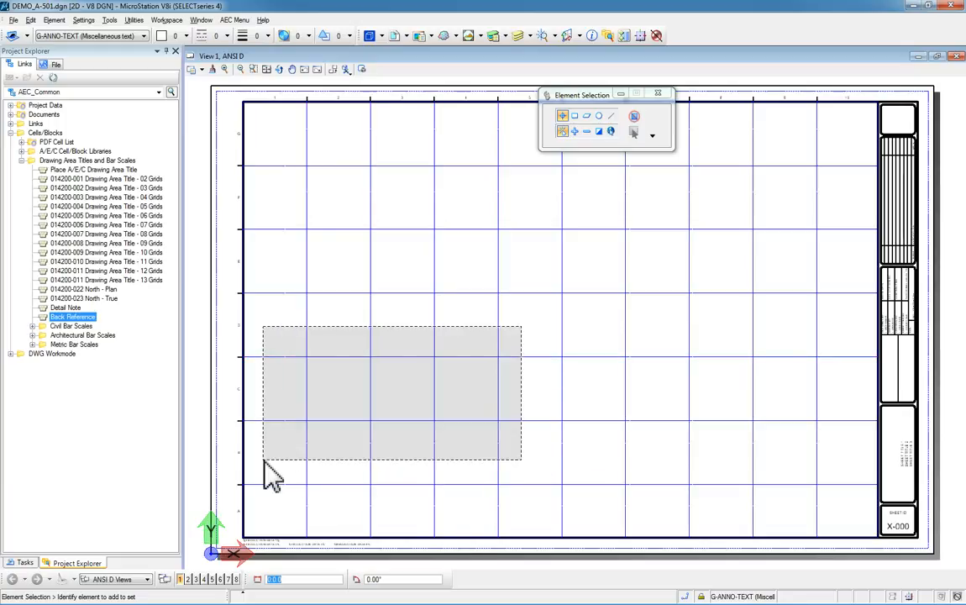
{"action": "left_click_drag", "start_coordinate": [263, 461], "coordinate": [517, 340]}
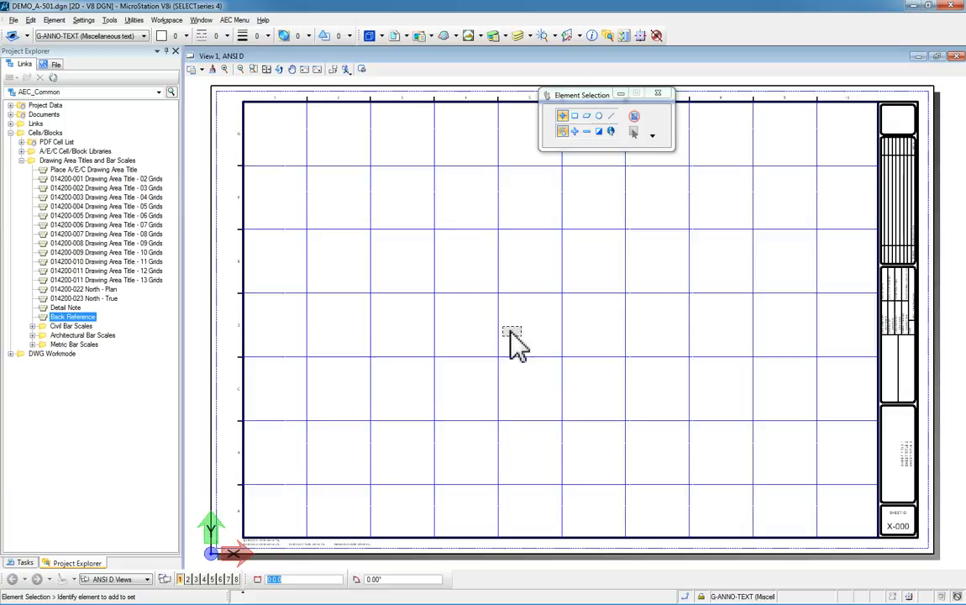
Place the 014200-004 Drawing Area Title - 05 Grids cell at the lower-left corner of the sheet's grid border.
{"action": "left_click", "coordinate": [48, 208]}
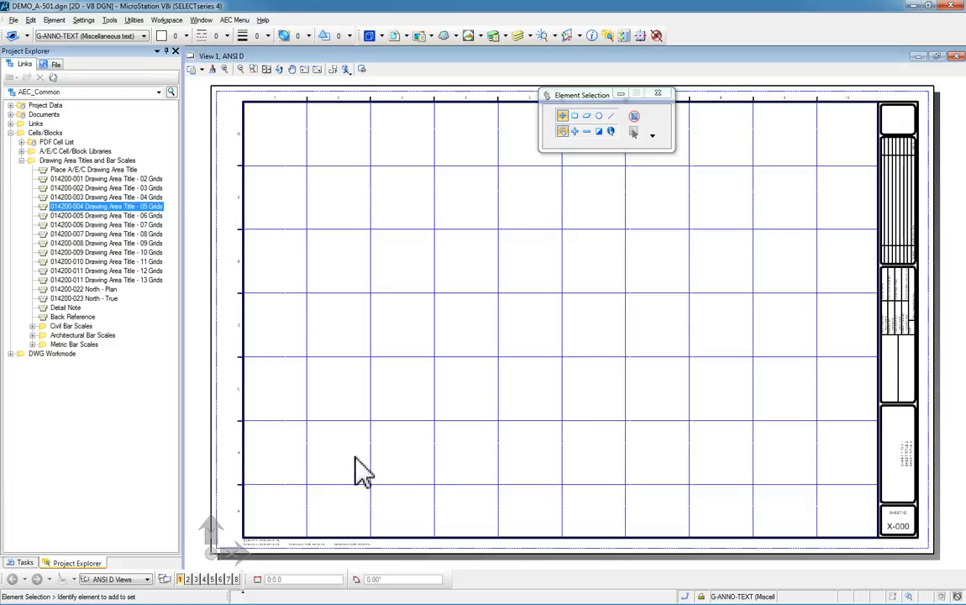
{"action": "double_click", "coordinate": [44, 207]}
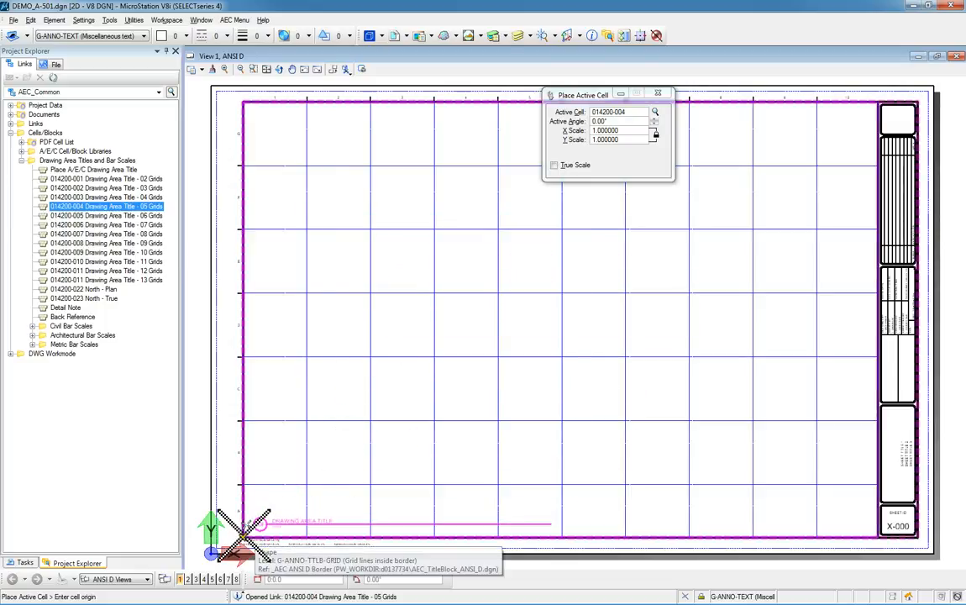
{"action": "left_click", "coordinate": [244, 536]}
{"action": "right_click", "coordinate": [339, 449]}
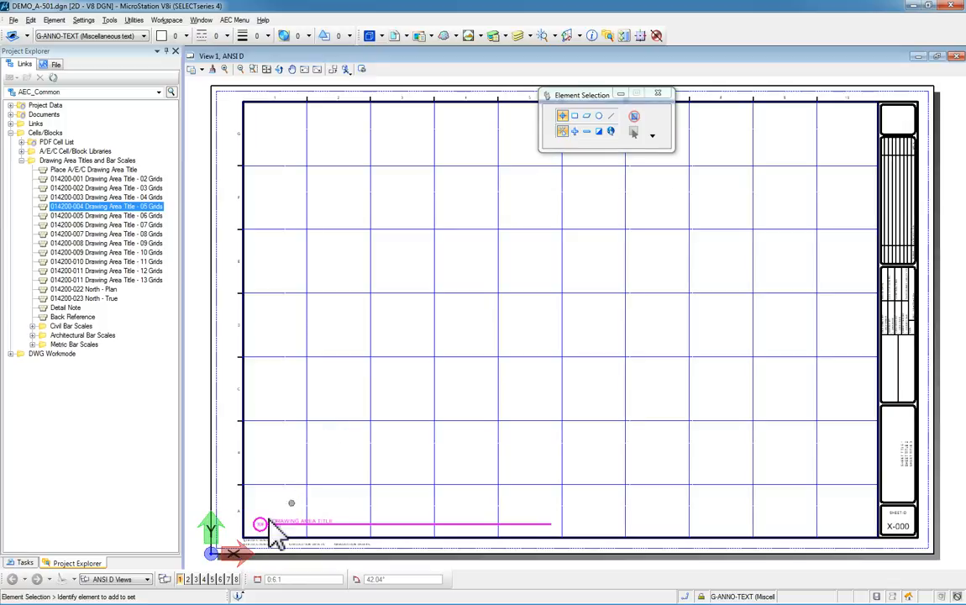
Set the Area tag of the placed drawing area title to A1.
{"action": "scroll", "coordinate": [274, 531], "scroll_direction": "up", "scroll_amount": 4}
{"action": "scroll", "coordinate": [267, 504], "scroll_direction": "down", "scroll_amount": 3}
{"action": "scroll", "coordinate": [256, 505], "scroll_direction": "up", "scroll_amount": 2}
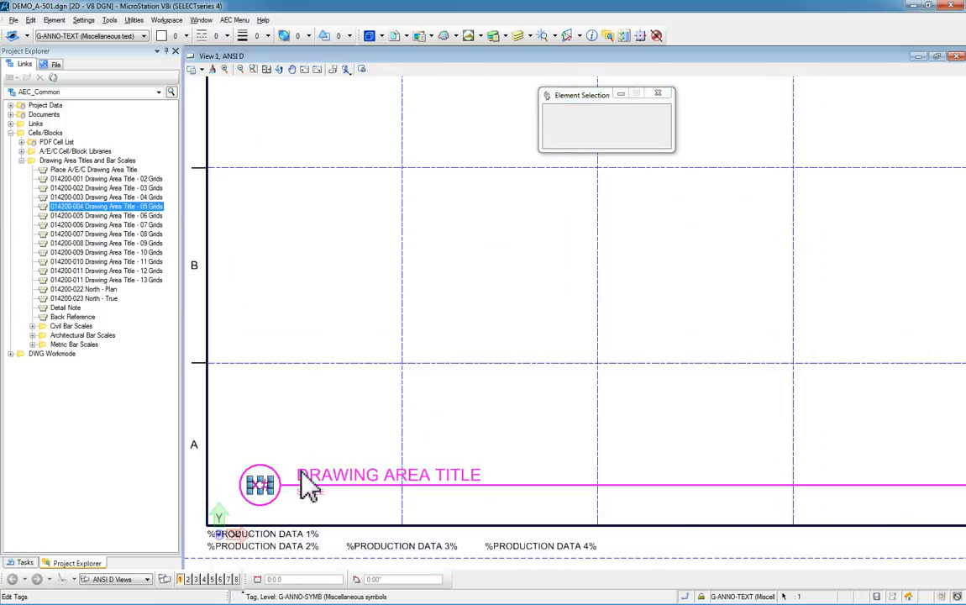
{"action": "double_click", "coordinate": [261, 488]}
{"action": "left_click", "coordinate": [229, 226]}
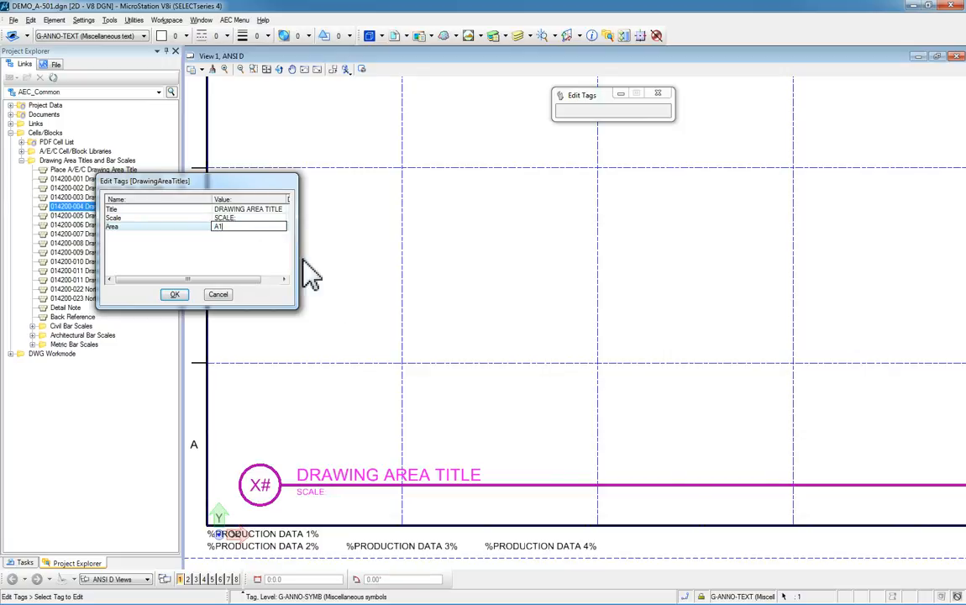
Set the drawing area title's Scale tag to SCALE: N.T.S. and its Title tag to DETAIL TITLE.
{"action": "left_click", "coordinate": [251, 218]}
{"action": "left_click", "coordinate": [266, 220]}
{"action": "key", "text": "End"}
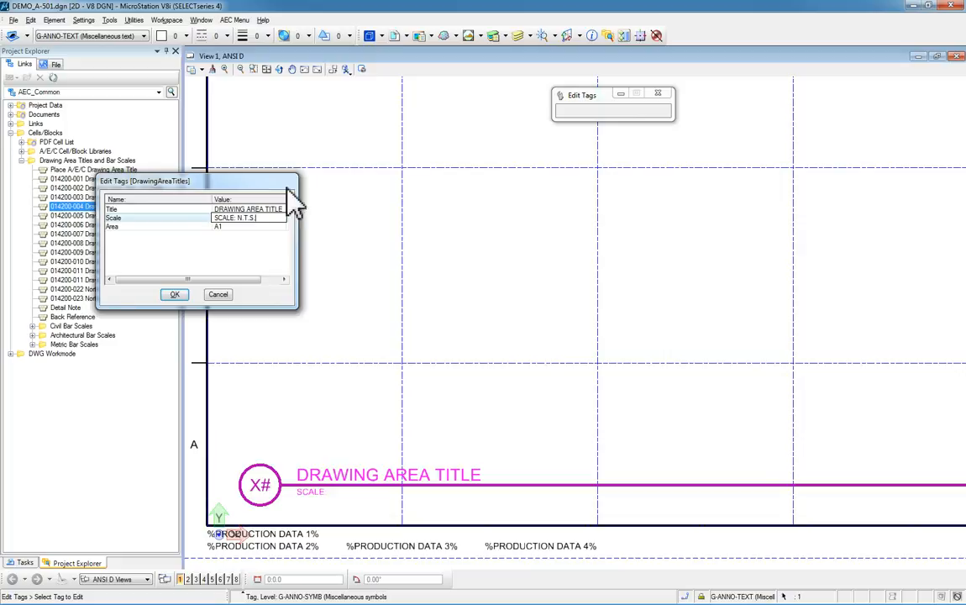
{"action": "left_click", "coordinate": [248, 209]}
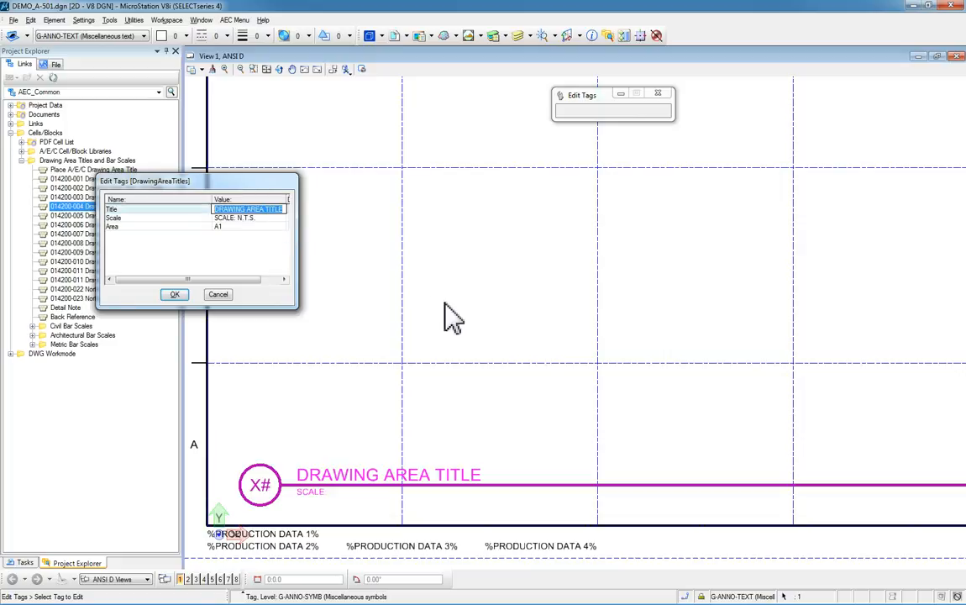
{"action": "type", "text": "DETAIL"}
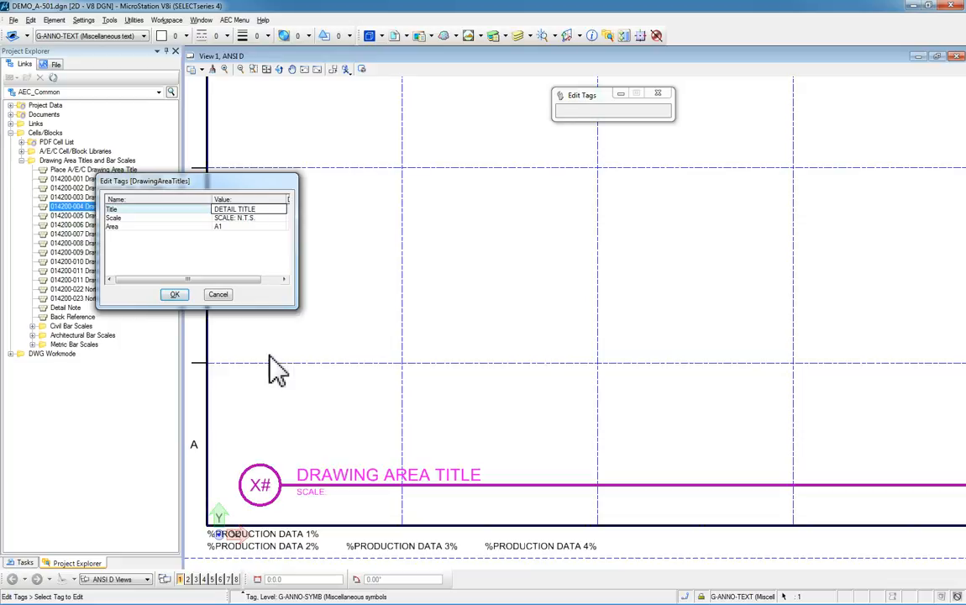
{"action": "left_click", "coordinate": [172, 295]}
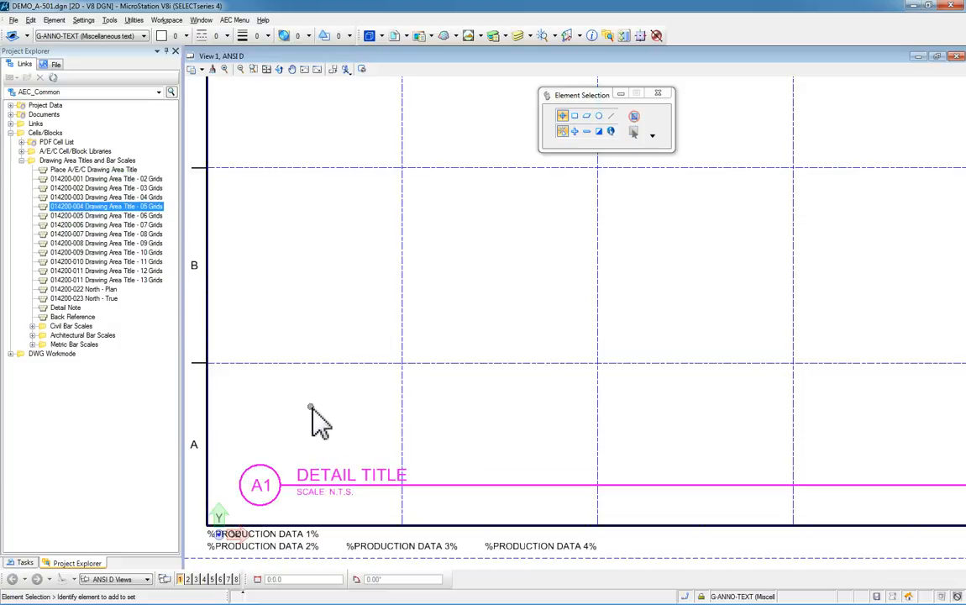
Place the 014200-022 North - Plan cell at the right end of the detail title line.
{"action": "scroll", "coordinate": [336, 412], "scroll_direction": "down", "scroll_amount": 2}
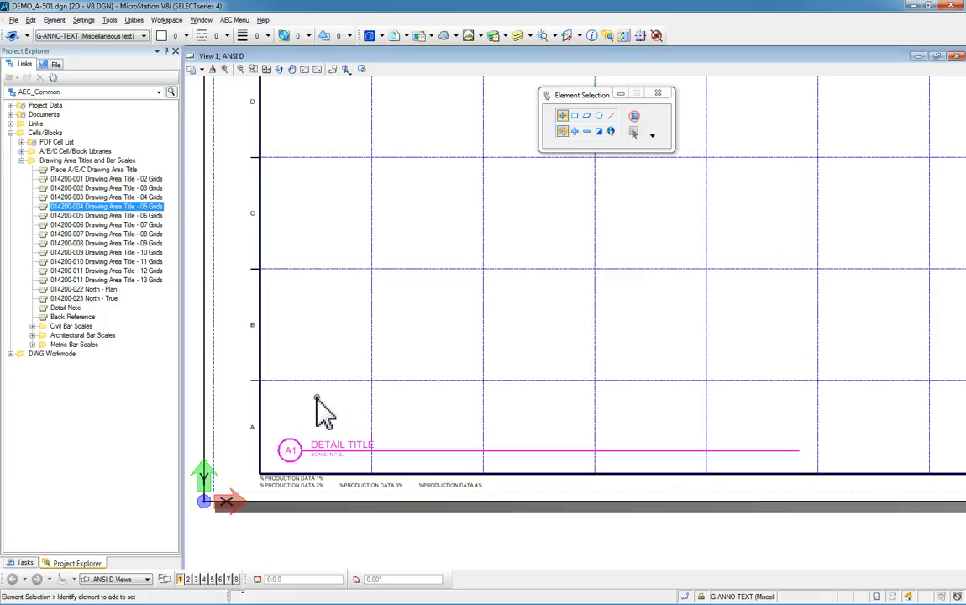
{"action": "double_click", "coordinate": [44, 290]}
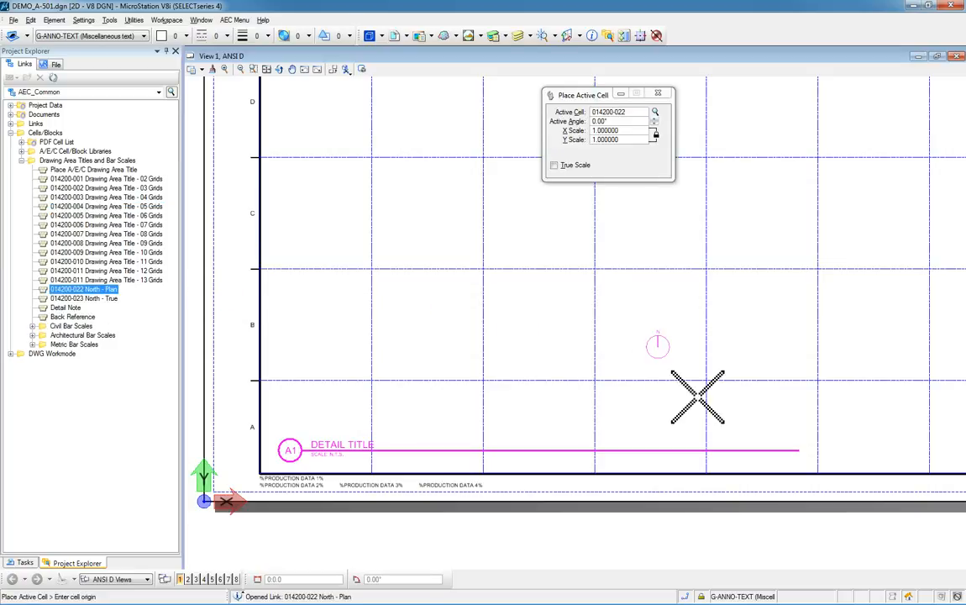
{"action": "left_click", "coordinate": [797, 449]}
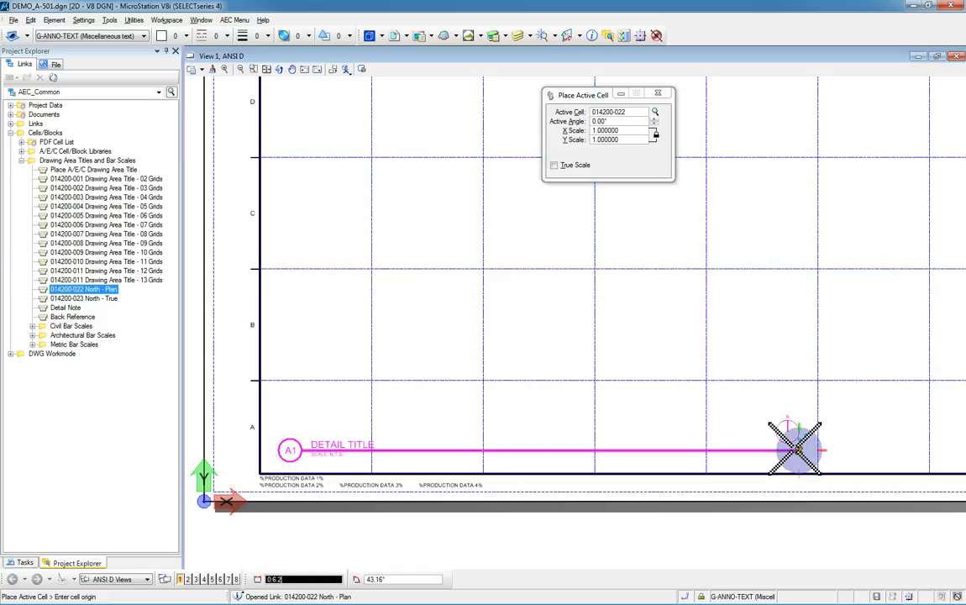
{"action": "right_click", "coordinate": [613, 347]}
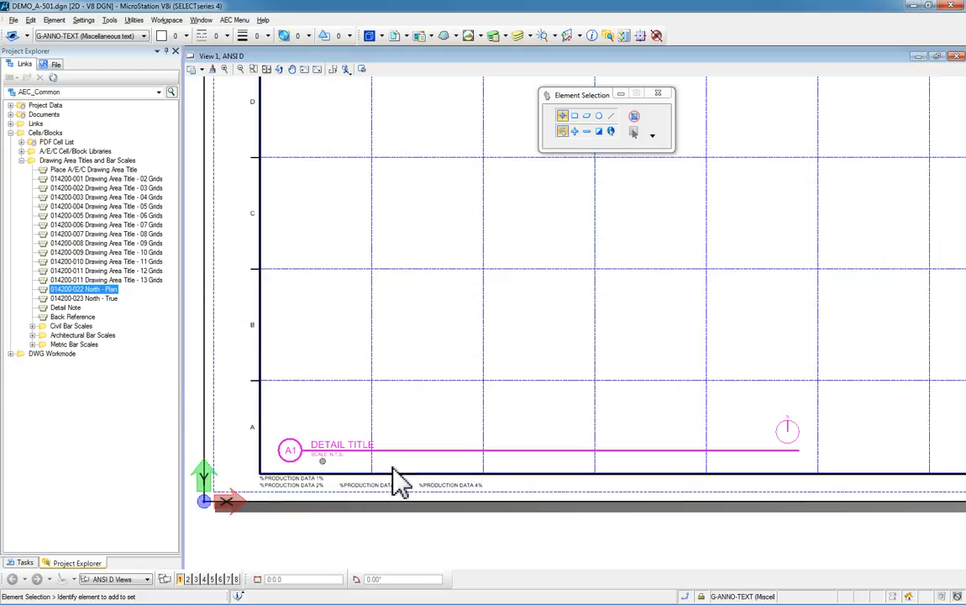
Place the architectural bar scale 014200-054 Scale - Full at the right end of the detail title line.
{"action": "left_click", "coordinate": [32, 336]}
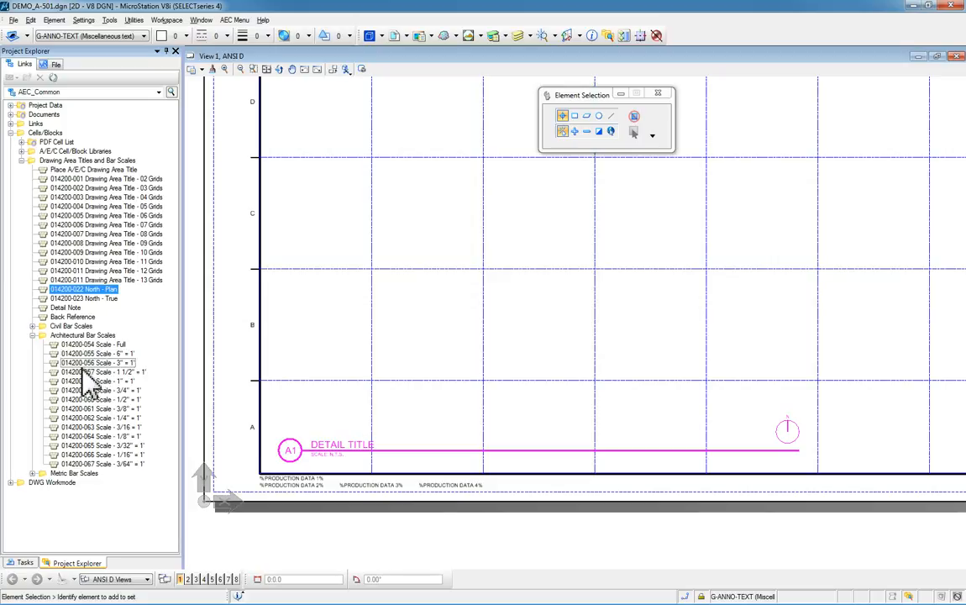
{"action": "left_click", "coordinate": [53, 345]}
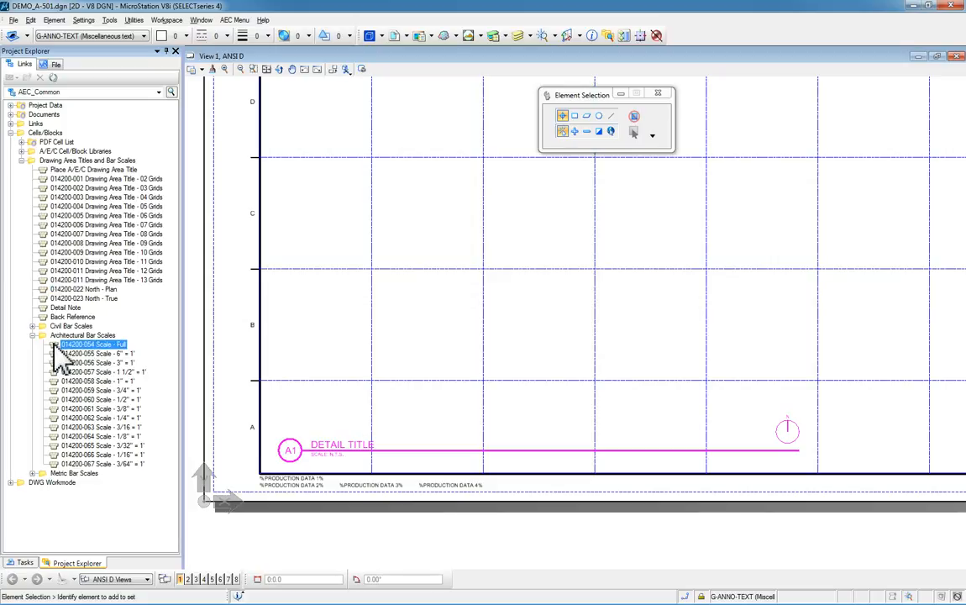
{"action": "double_click", "coordinate": [54, 346]}
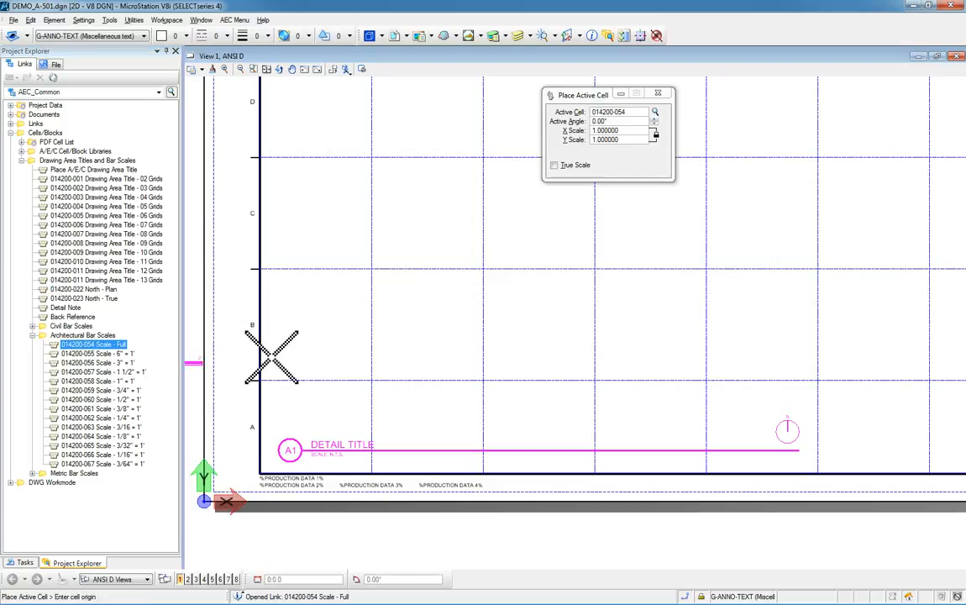
{"action": "left_click", "coordinate": [799, 451]}
{"action": "right_click", "coordinate": [854, 451]}
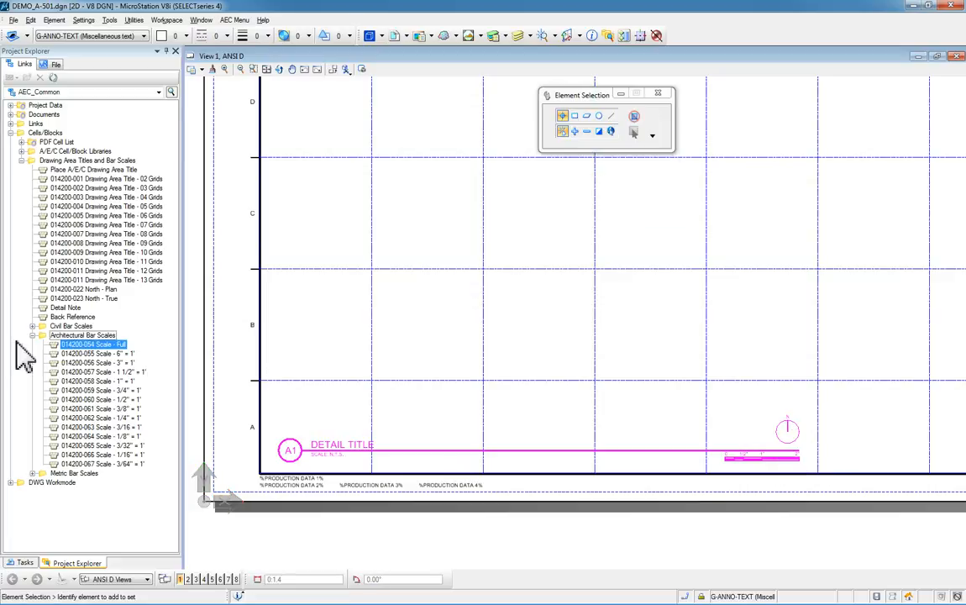
Set the Scale tag of the detail title to SCALE: FULL SCALE.
{"action": "left_click", "coordinate": [333, 453]}
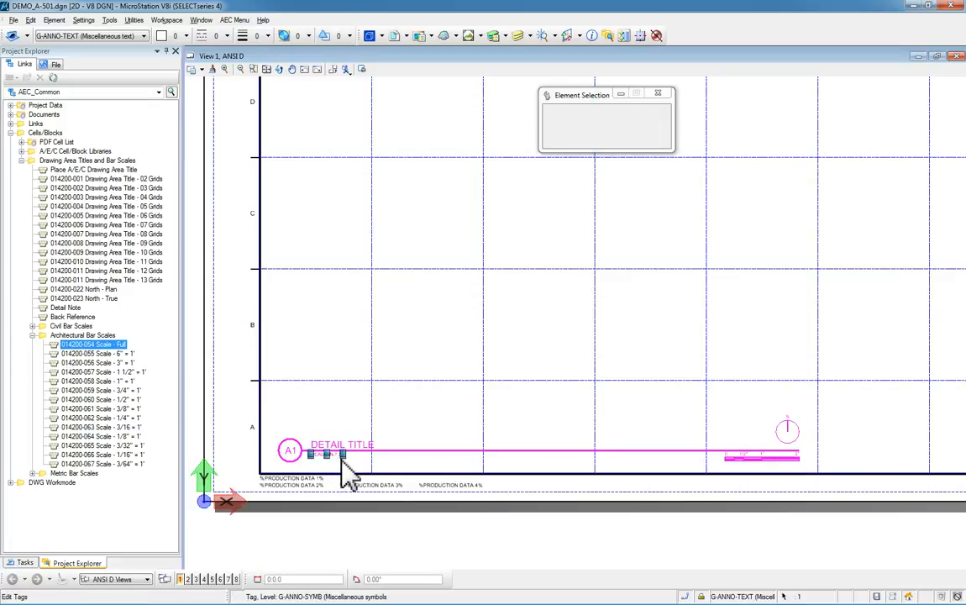
{"action": "double_click", "coordinate": [335, 467]}
{"action": "left_click", "coordinate": [267, 242]}
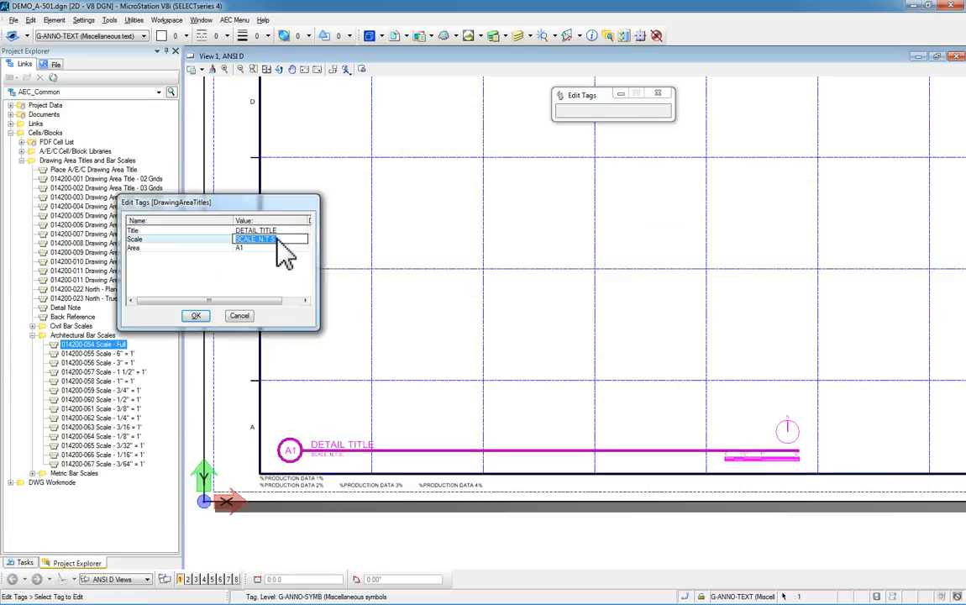
{"action": "double_click", "coordinate": [263, 240]}
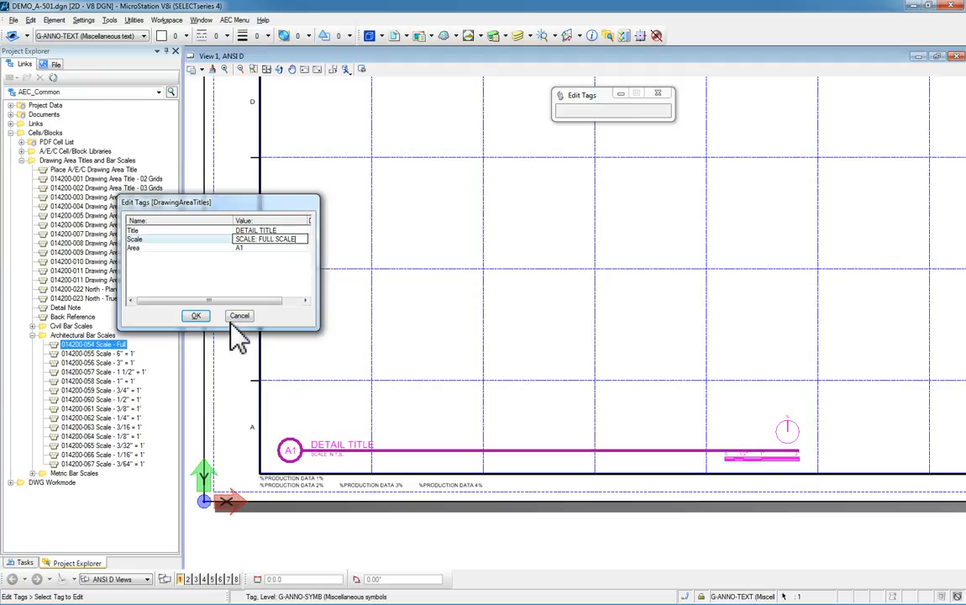
{"action": "left_click", "coordinate": [196, 315]}
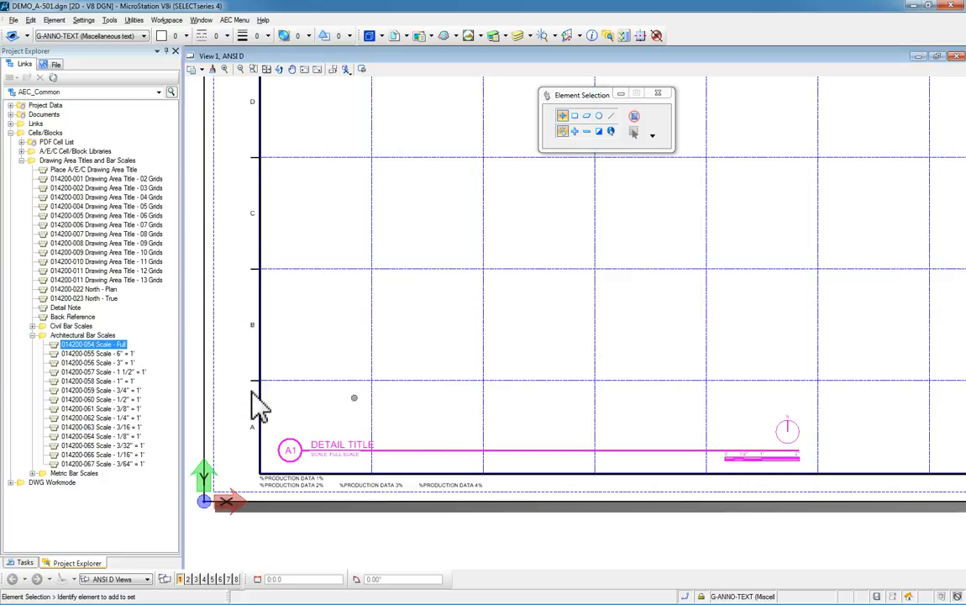
Place the Detail Note cell at the lower-left corner of the grid border, using the Intersection snap.
{"action": "double_click", "coordinate": [52, 309]}
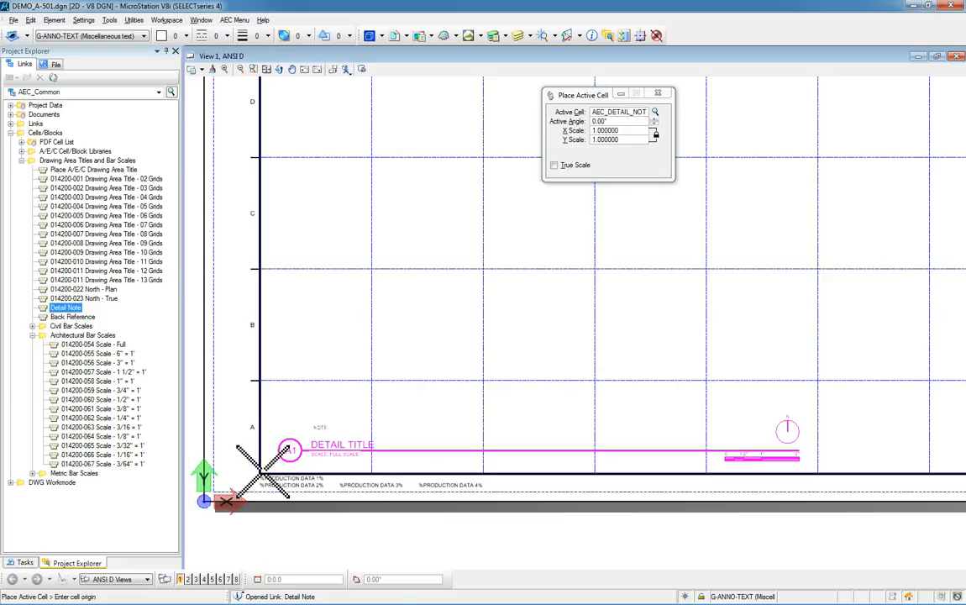
{"action": "left_click", "coordinate": [685, 597]}
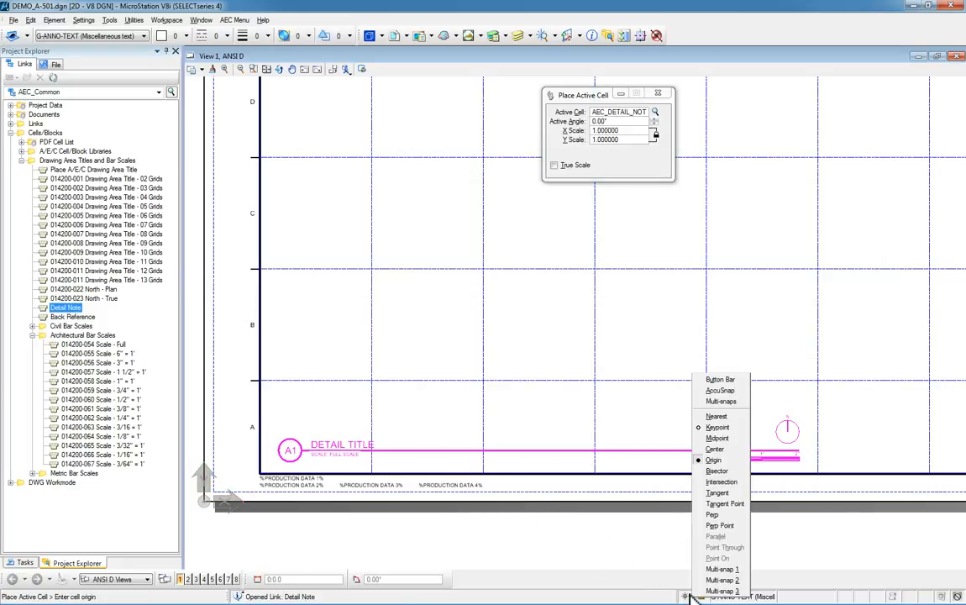
{"action": "left_click", "coordinate": [721, 481]}
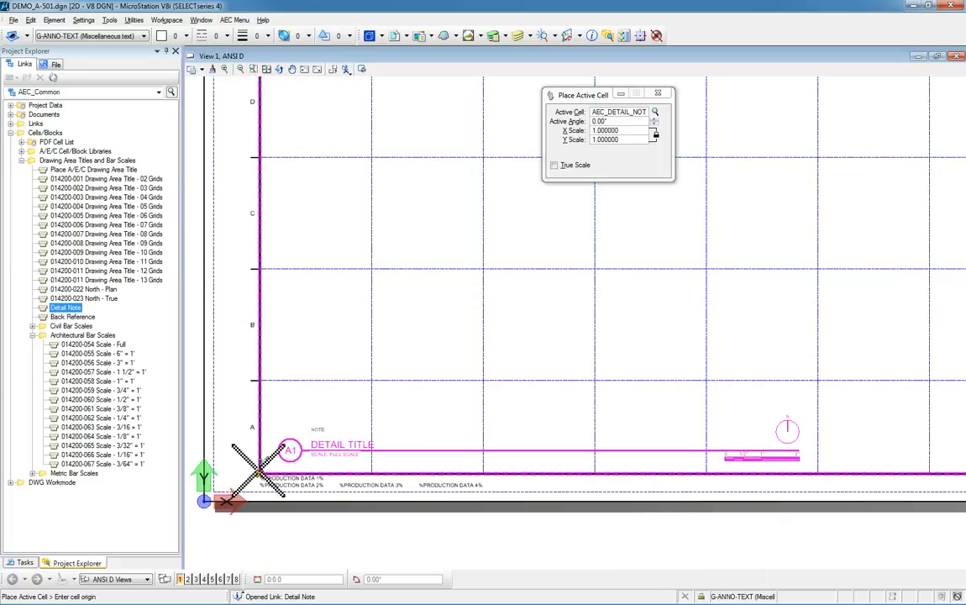
{"action": "left_click", "coordinate": [259, 468]}
{"action": "key", "text": "Escape"}
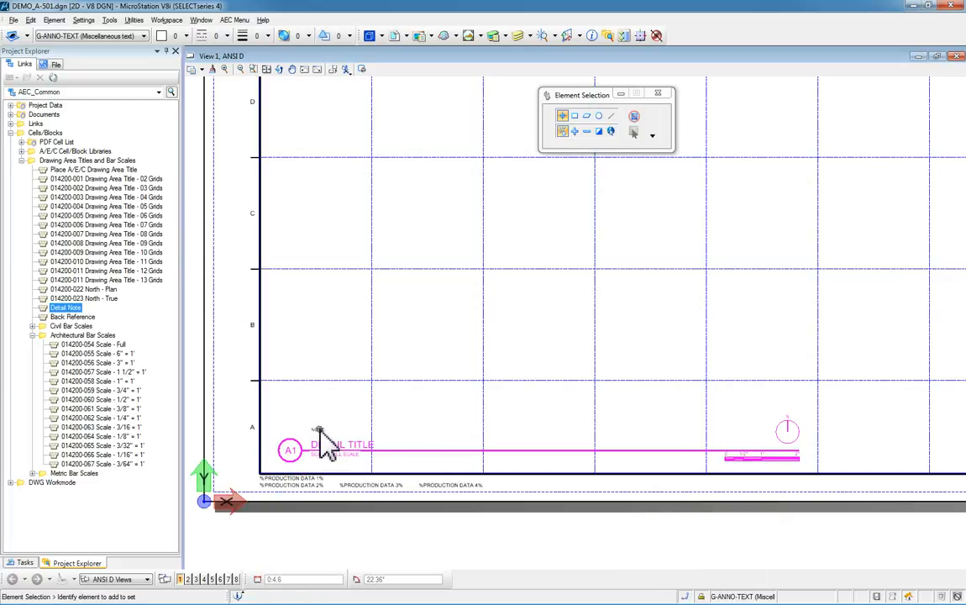
Add the lines LINE 1, LINE 2 and LINE 3 below NOTE: in the detail note text.
{"action": "double_click", "coordinate": [319, 432]}
{"action": "left_click", "coordinate": [311, 284]}
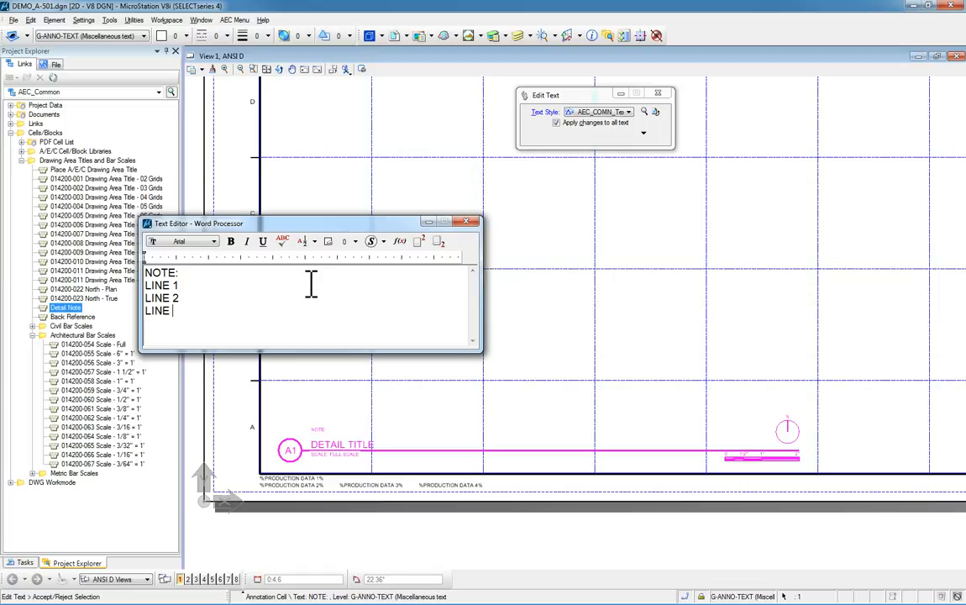
{"action": "left_click", "coordinate": [431, 367]}
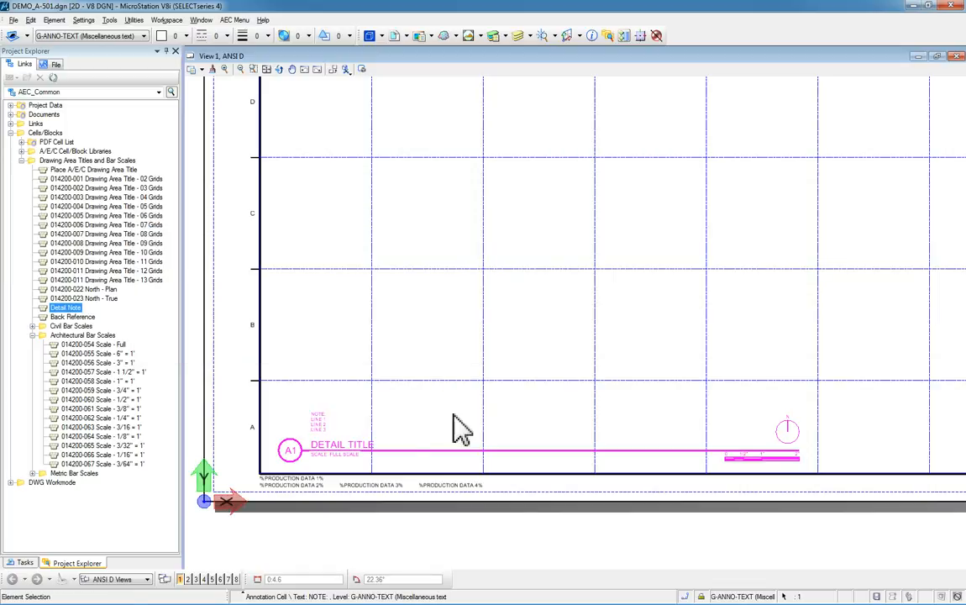
Compare the finished detail title and note with the typical drawing block title on the National CAD Standard page in the browser.
{"action": "scroll", "coordinate": [309, 445], "scroll_direction": "up", "scroll_amount": 5}
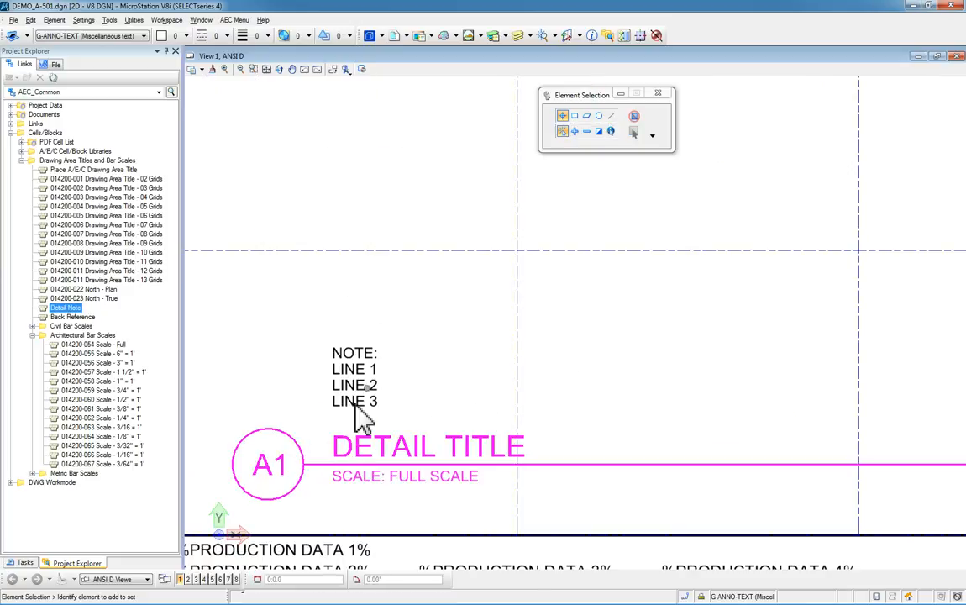
{"action": "scroll", "coordinate": [260, 402], "scroll_direction": "down", "scroll_amount": 2}
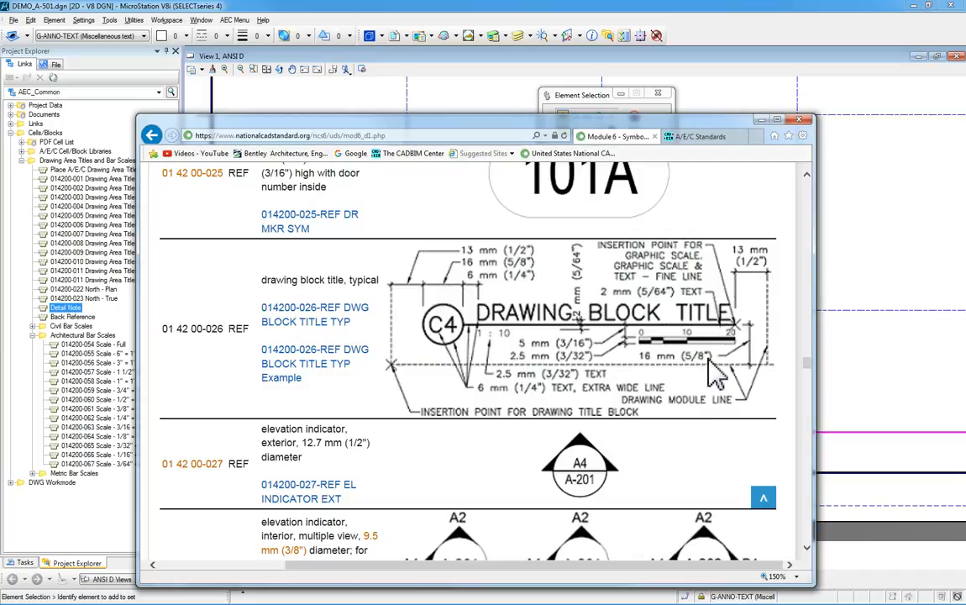
{"action": "mouse_move", "coordinate": [421, 126]}
{"action": "left_mouse_down"}
{"action": "mouse_move", "coordinate": [410, 173]}
{"action": "mouse_move", "coordinate": [439, 178]}
{"action": "mouse_move", "coordinate": [475, 476]}
{"action": "mouse_move", "coordinate": [477, 603]}
{"action": "left_mouse_up"}
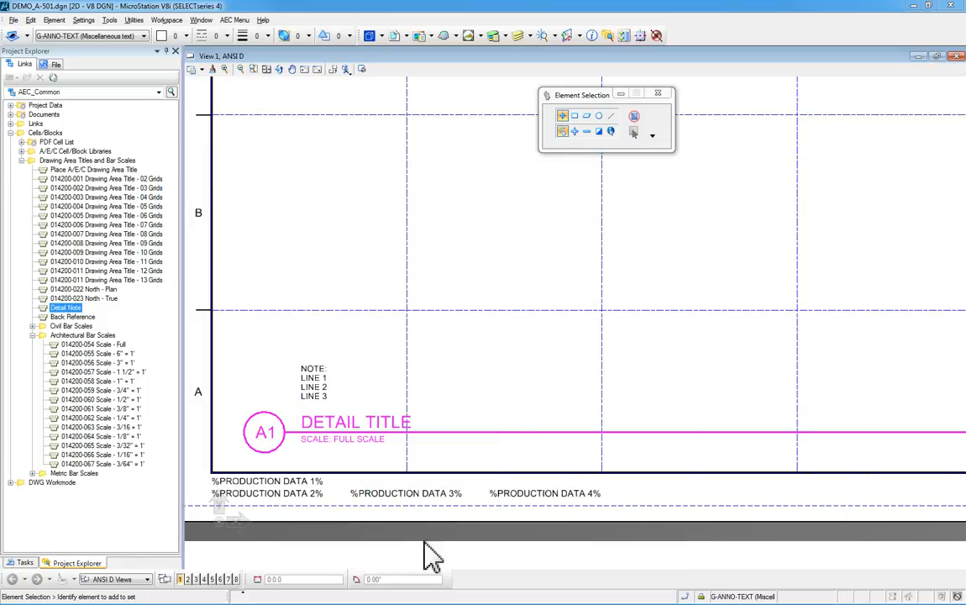
Place the Back Reference cell at the lower-left corner of the grid border, beside the A1 detail title bubble.
{"action": "left_click", "coordinate": [527, 366]}
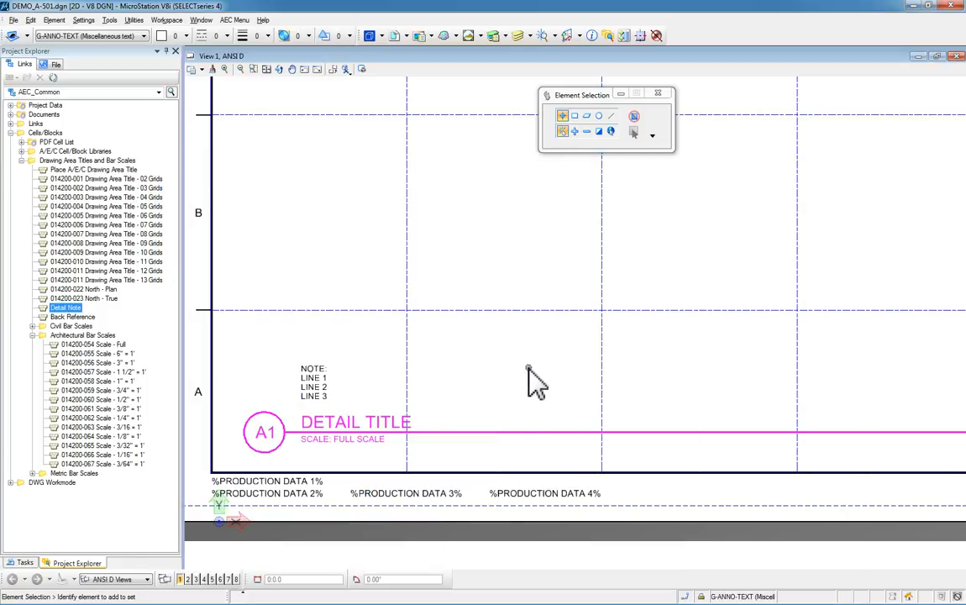
{"action": "left_click", "coordinate": [47, 319]}
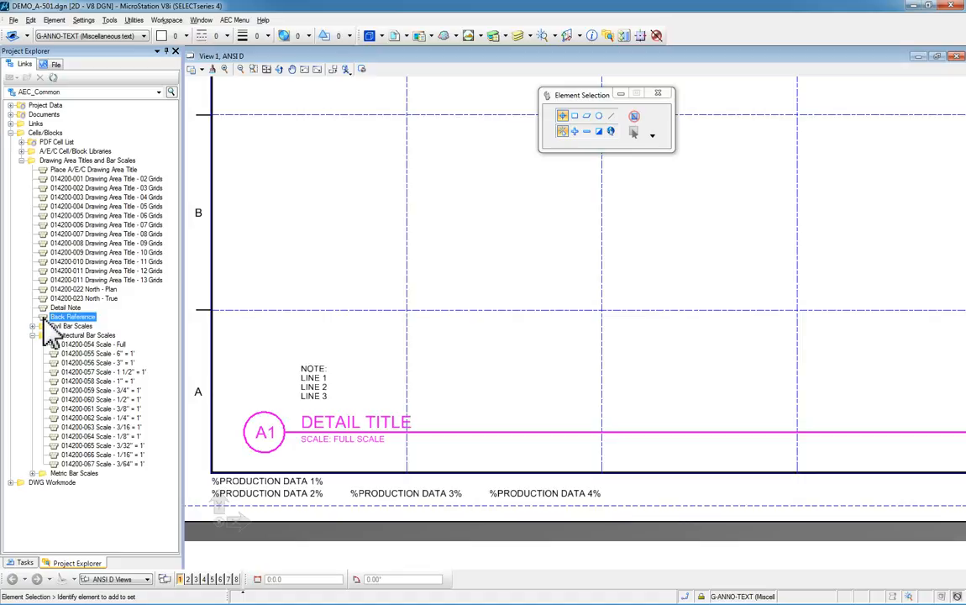
{"action": "double_click", "coordinate": [49, 318]}
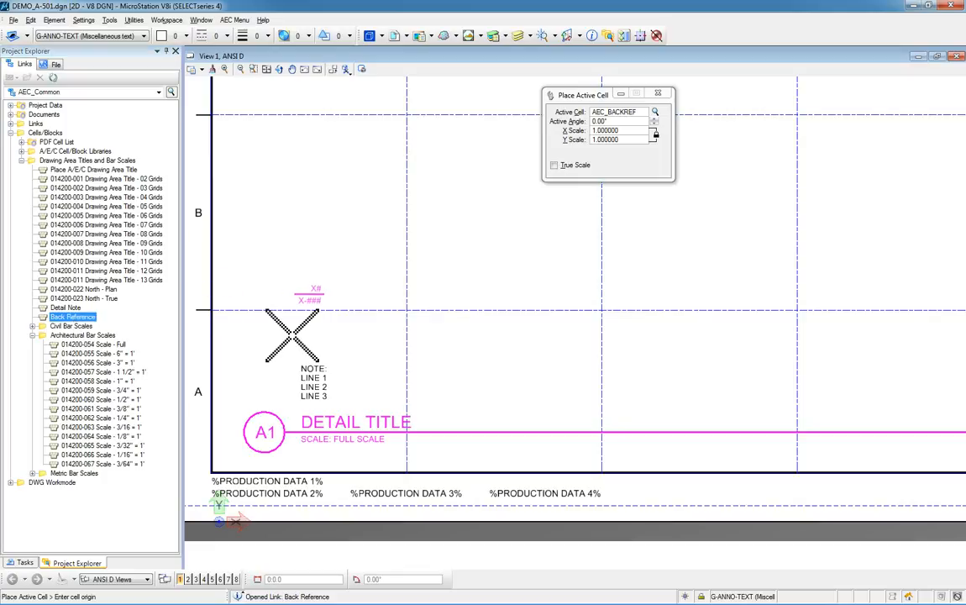
{"action": "left_click", "coordinate": [685, 595]}
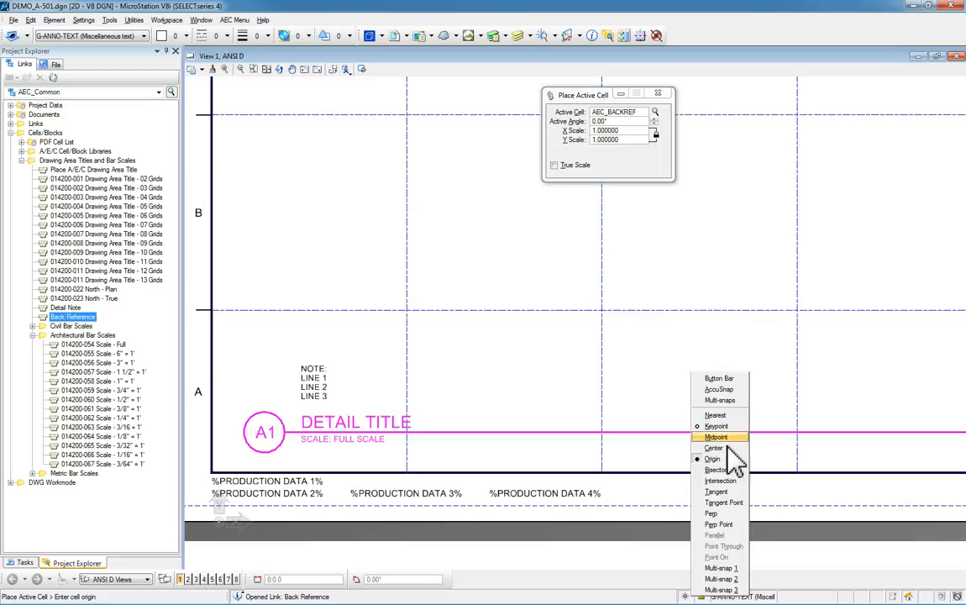
{"action": "left_click", "coordinate": [215, 469]}
{"action": "key", "text": "Escape"}
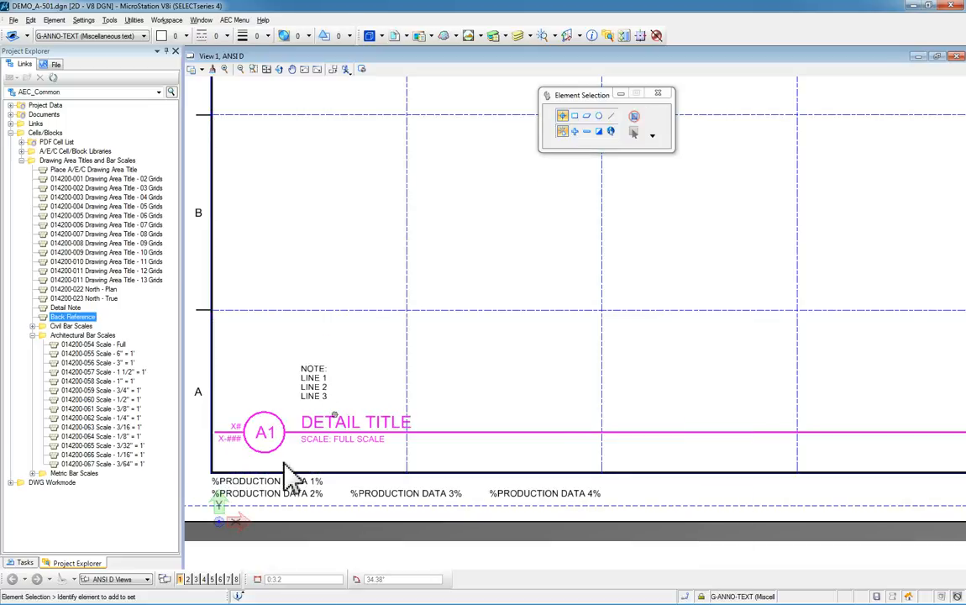
Replace the X-### sheet reference below the back reference line with A-101.
{"action": "left_click", "coordinate": [232, 439]}
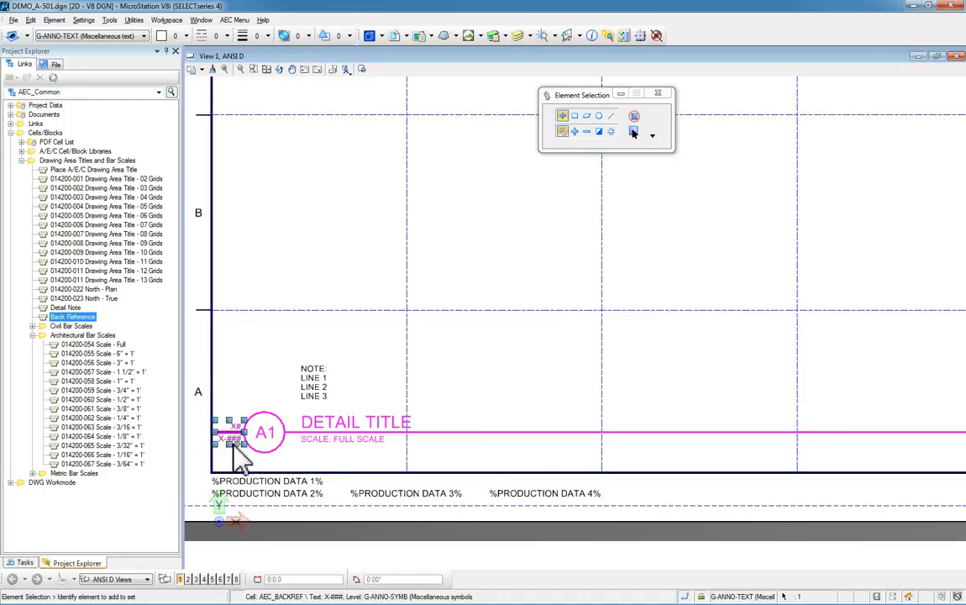
{"action": "double_click", "coordinate": [236, 440]}
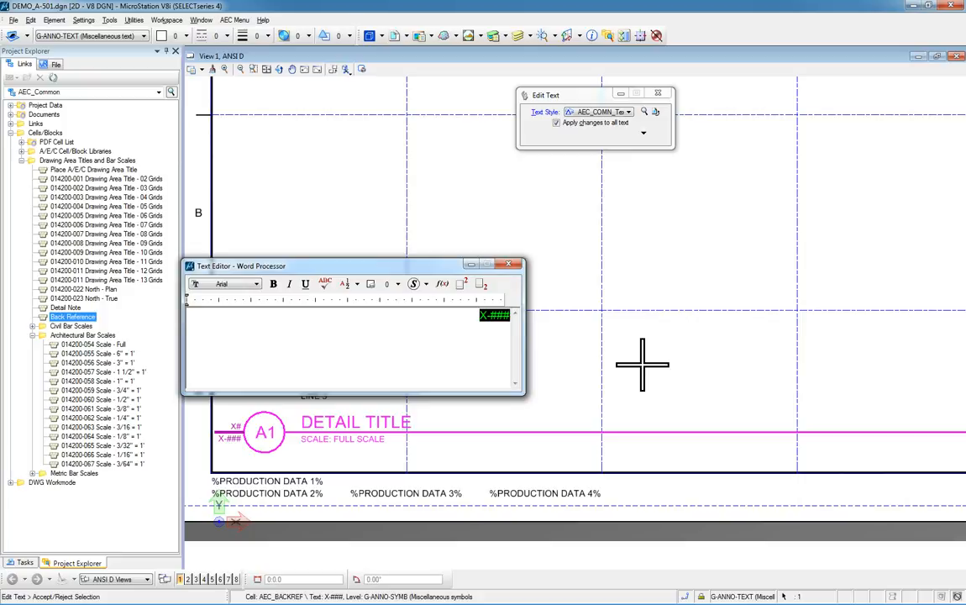
{"action": "type", "text": "A-101"}
{"action": "left_click", "coordinate": [642, 364]}
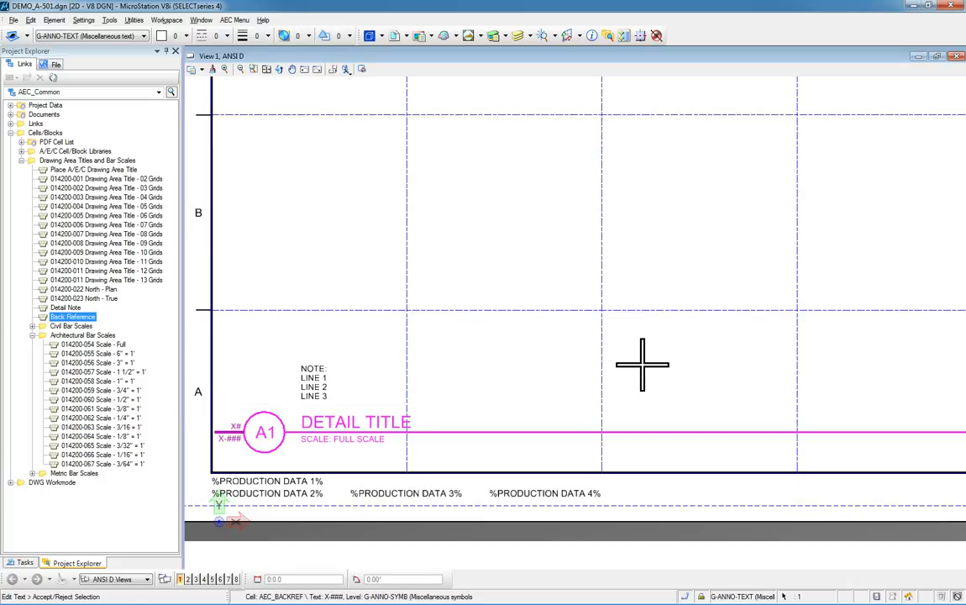
Replace the X# detail reference above the back reference line with D5.
{"action": "left_click", "coordinate": [236, 439]}
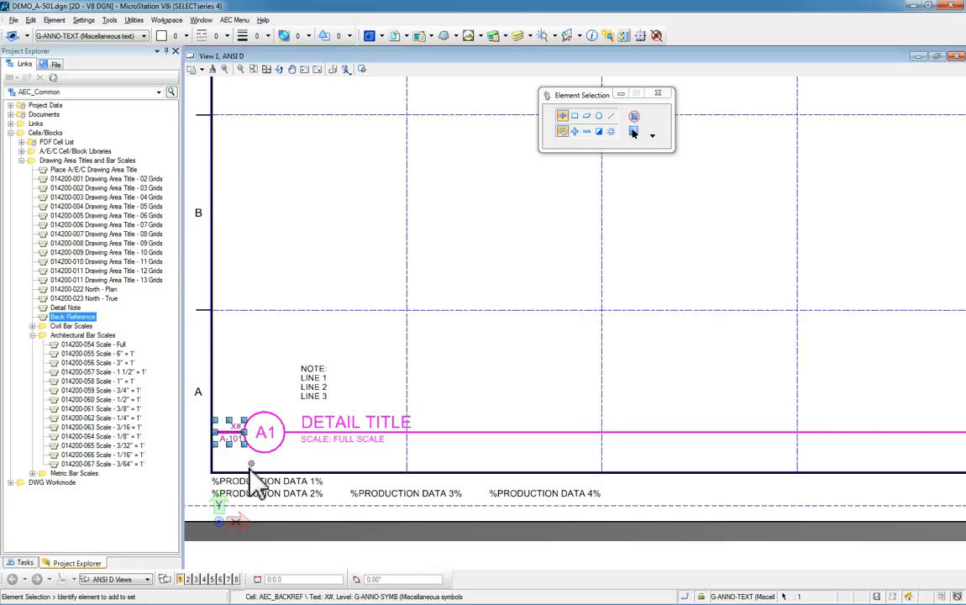
{"action": "double_click", "coordinate": [237, 425]}
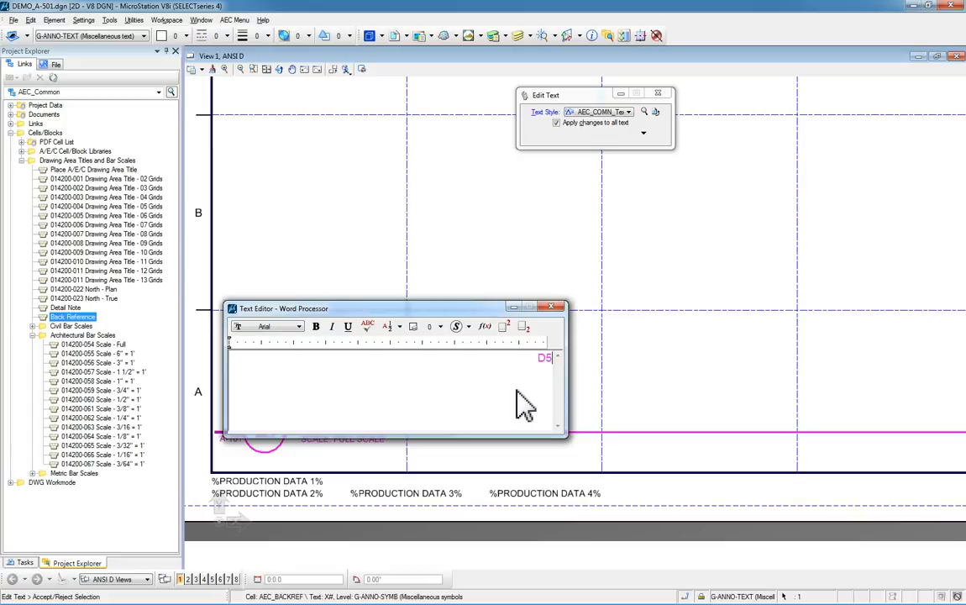
{"action": "left_click", "coordinate": [624, 449]}
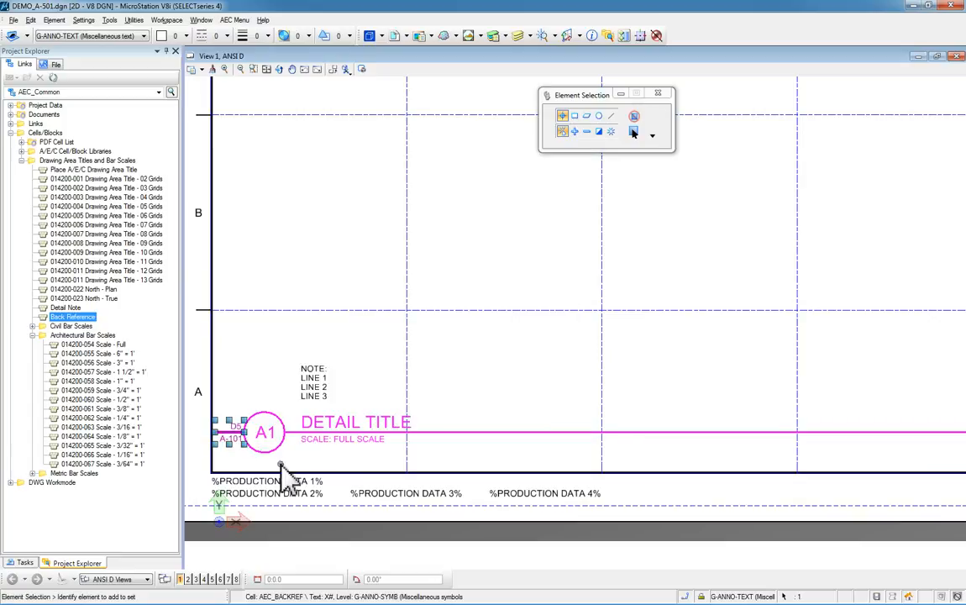
Examine the finished detail title, back reference, north arrow and bar scale in relation to the whole ANSI D sheet.
{"action": "scroll", "coordinate": [228, 465], "scroll_direction": "down", "scroll_amount": 2}
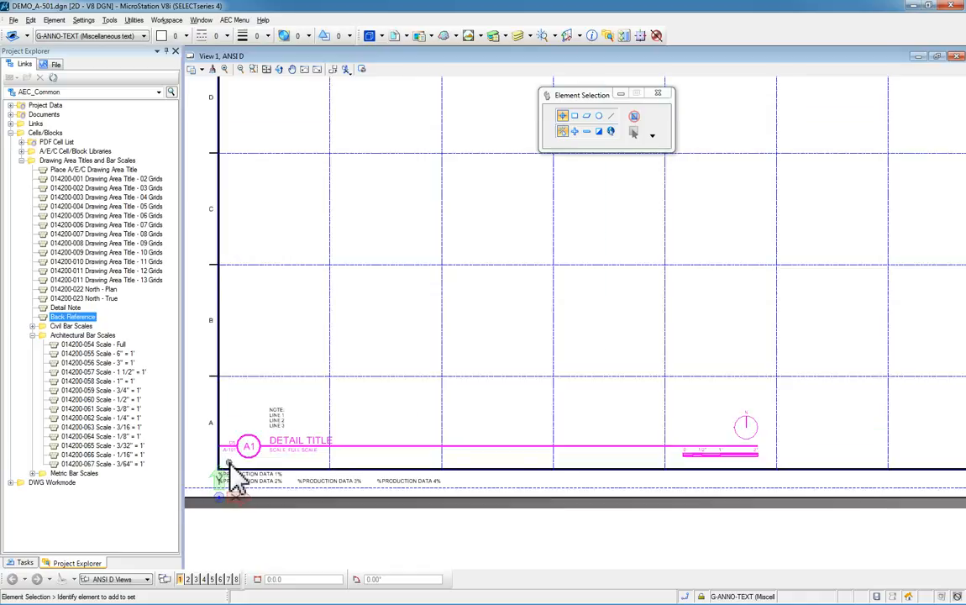
{"action": "scroll", "coordinate": [228, 465], "scroll_direction": "down", "scroll_amount": 2}
{"action": "scroll", "coordinate": [227, 469], "scroll_direction": "up", "scroll_amount": 4}
{"action": "scroll", "coordinate": [239, 522], "scroll_direction": "down", "scroll_amount": 3}
{"action": "scroll", "coordinate": [286, 437], "scroll_direction": "down", "scroll_amount": 3}
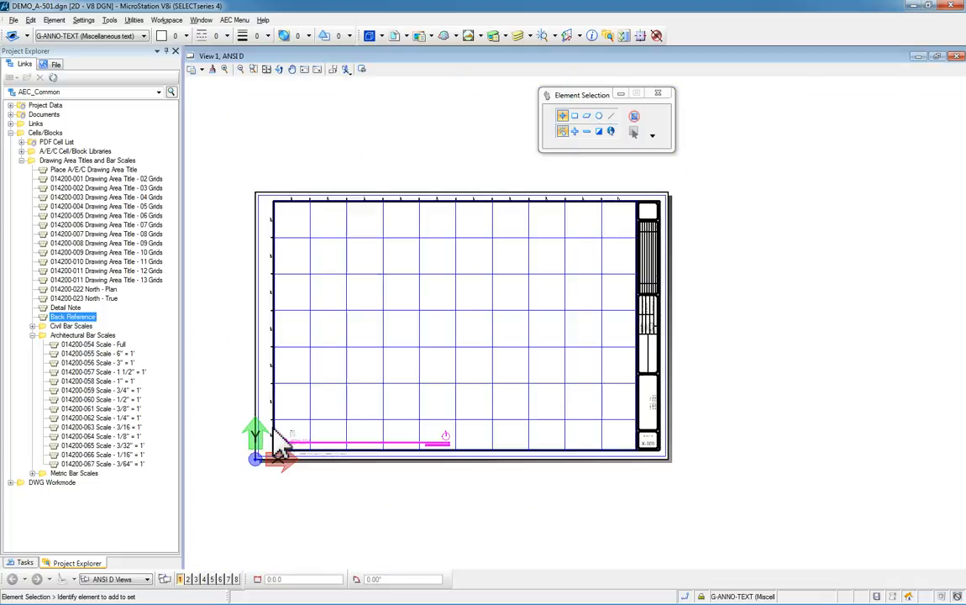
{"action": "scroll", "coordinate": [420, 302], "scroll_direction": "up", "scroll_amount": 2}
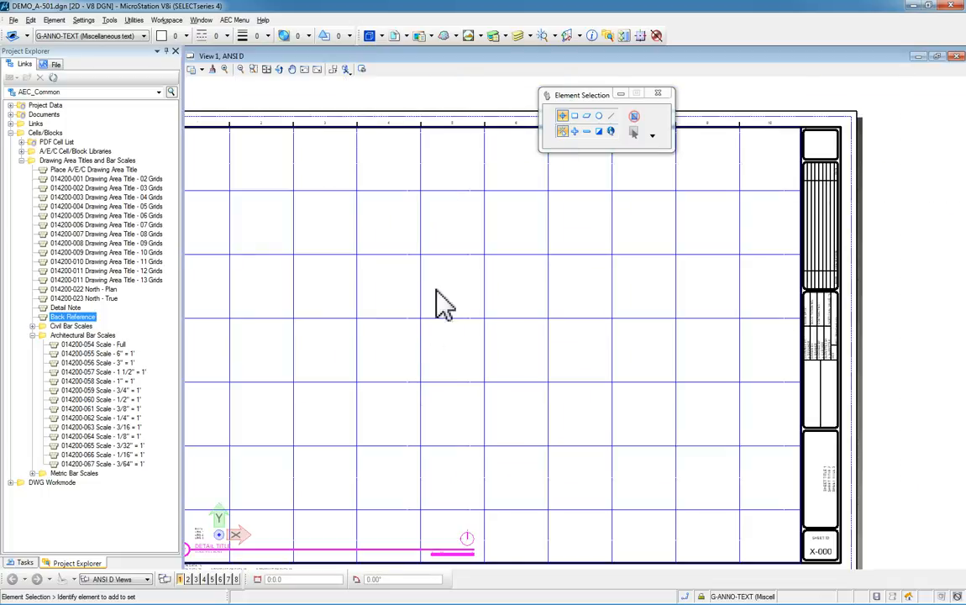
{"action": "scroll", "coordinate": [496, 357], "scroll_direction": "down", "scroll_amount": 2}
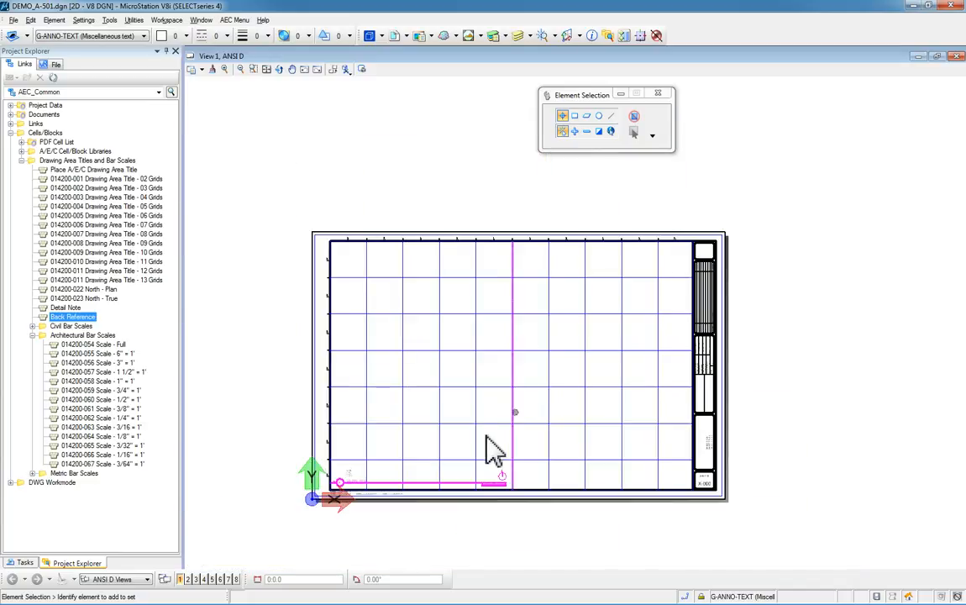